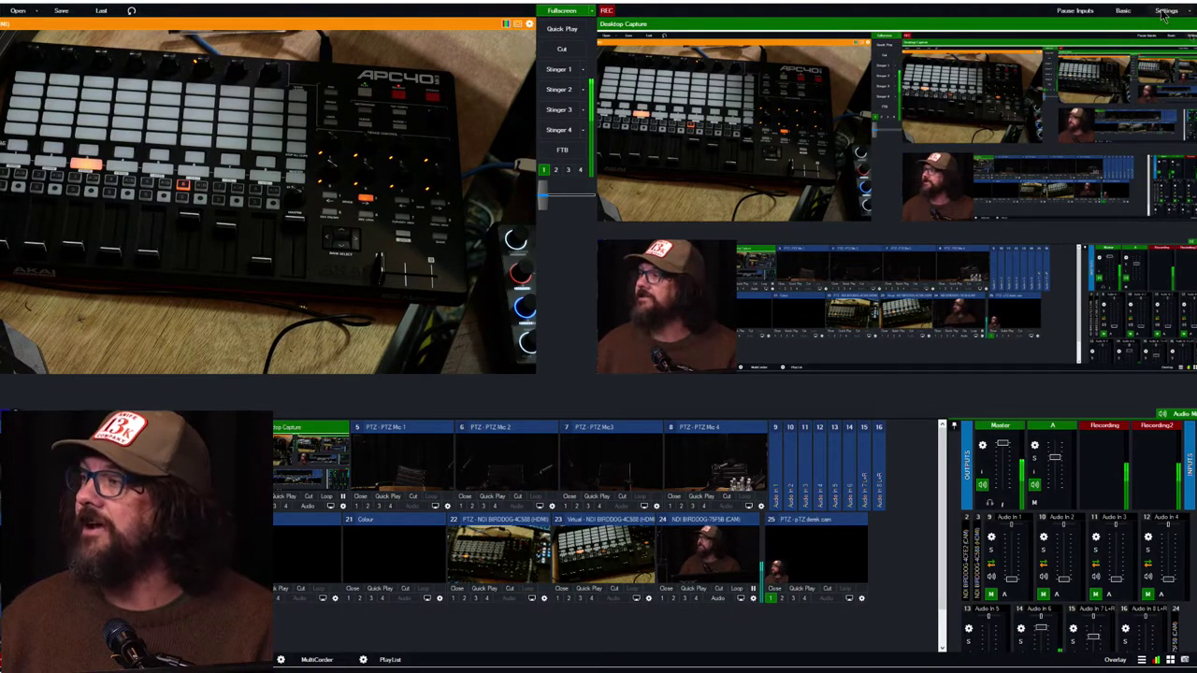
Open the vMix Settings dialog and reposition it up and to the left
{"action": "left_click", "coordinate": [1164, 11]}
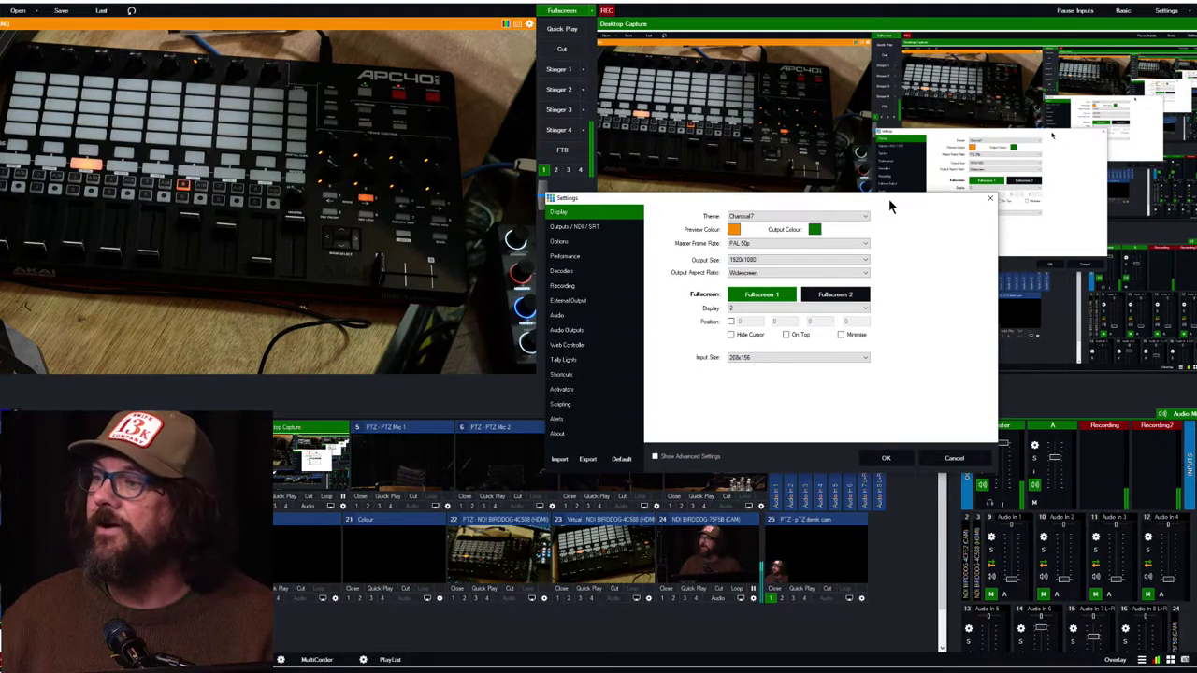
{"action": "left_click_drag", "start_coordinate": [887, 198], "coordinate": [690, 139]}
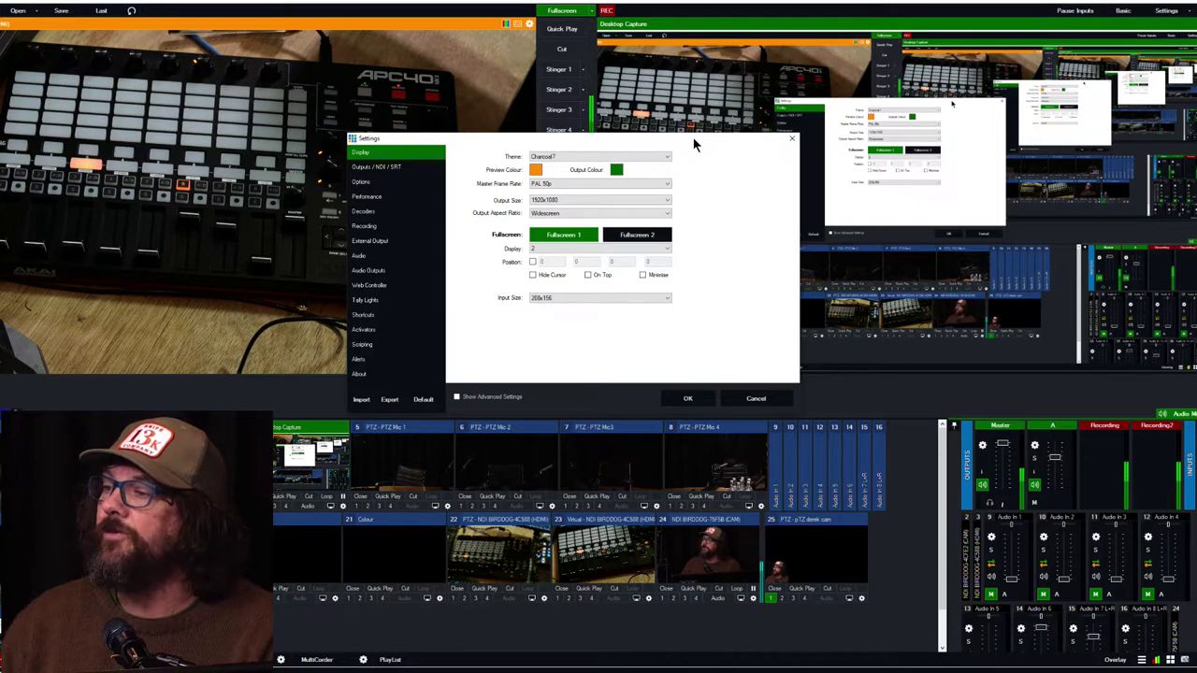
{"action": "left_click_drag", "start_coordinate": [693, 138], "coordinate": [705, 154]}
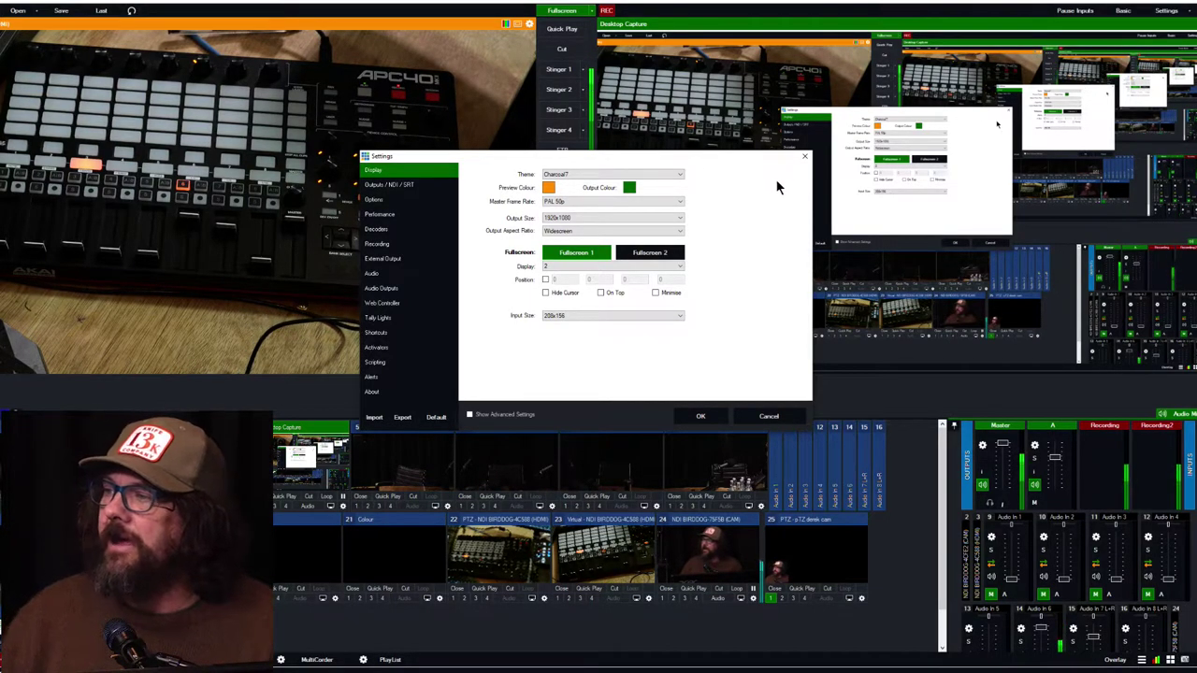
Scroll the Shortcuts page's MIDI list and bring up the Shortcut Templates window
{"action": "left_click", "coordinate": [377, 333]}
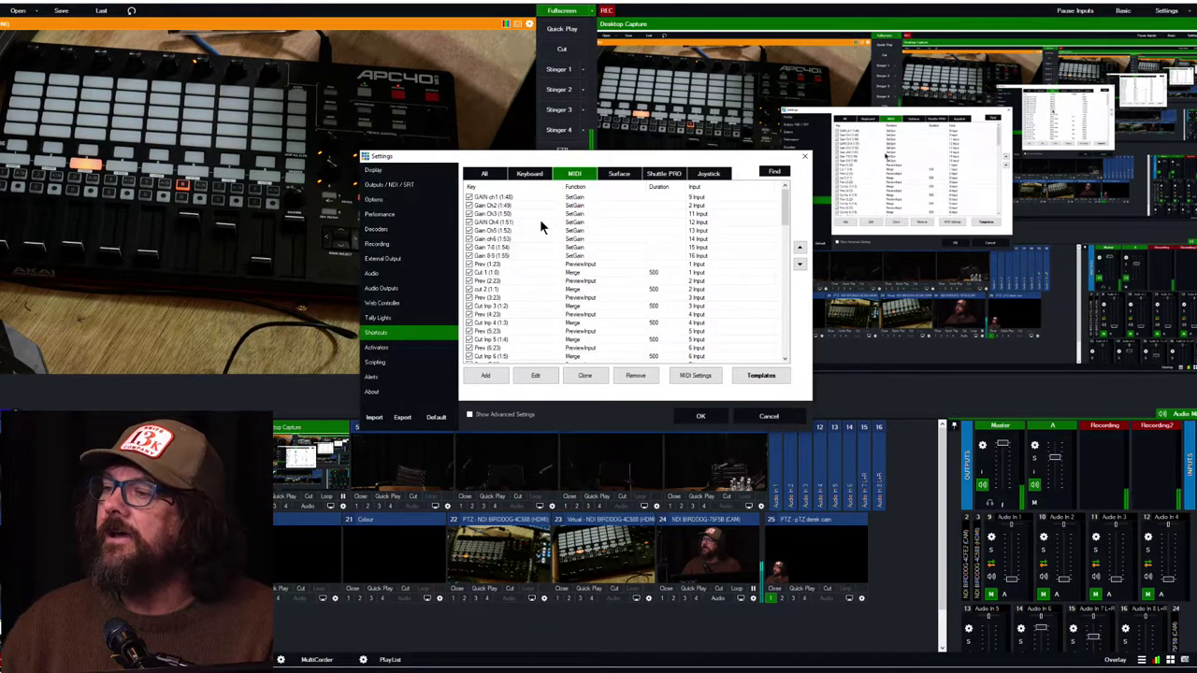
{"action": "scroll", "coordinate": [535, 267], "scroll_direction": "down", "scroll_amount": 5}
{"action": "scroll", "coordinate": [552, 281], "scroll_direction": "down", "scroll_amount": 8}
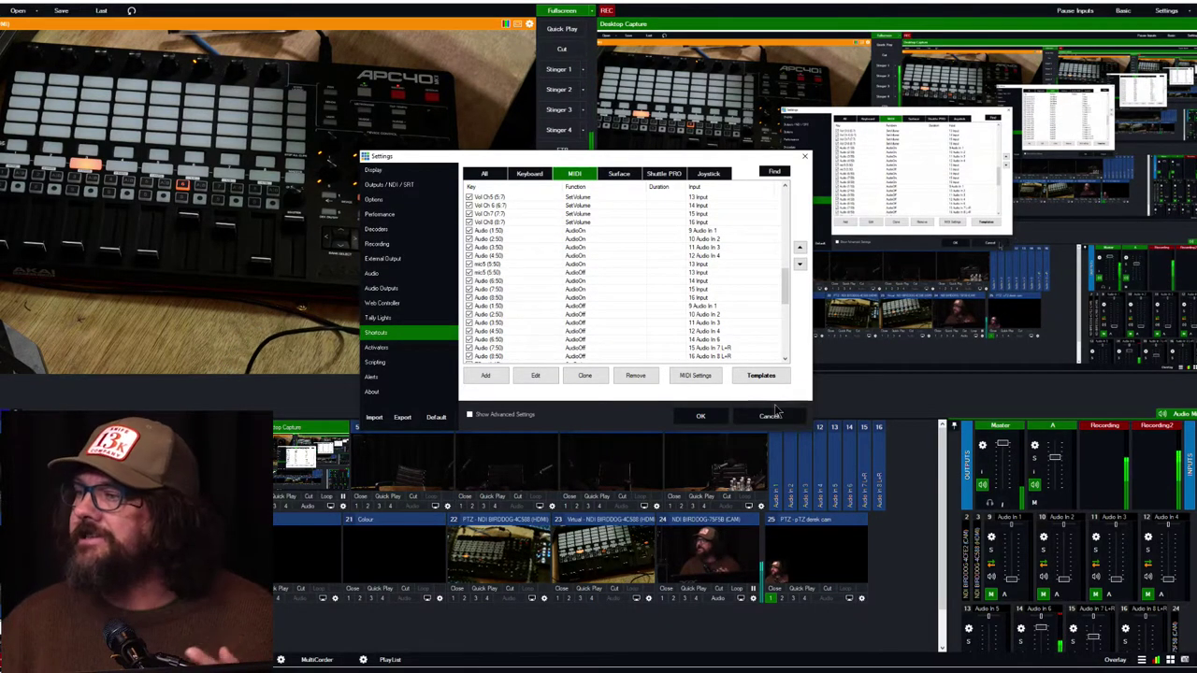
{"action": "left_click", "coordinate": [759, 376]}
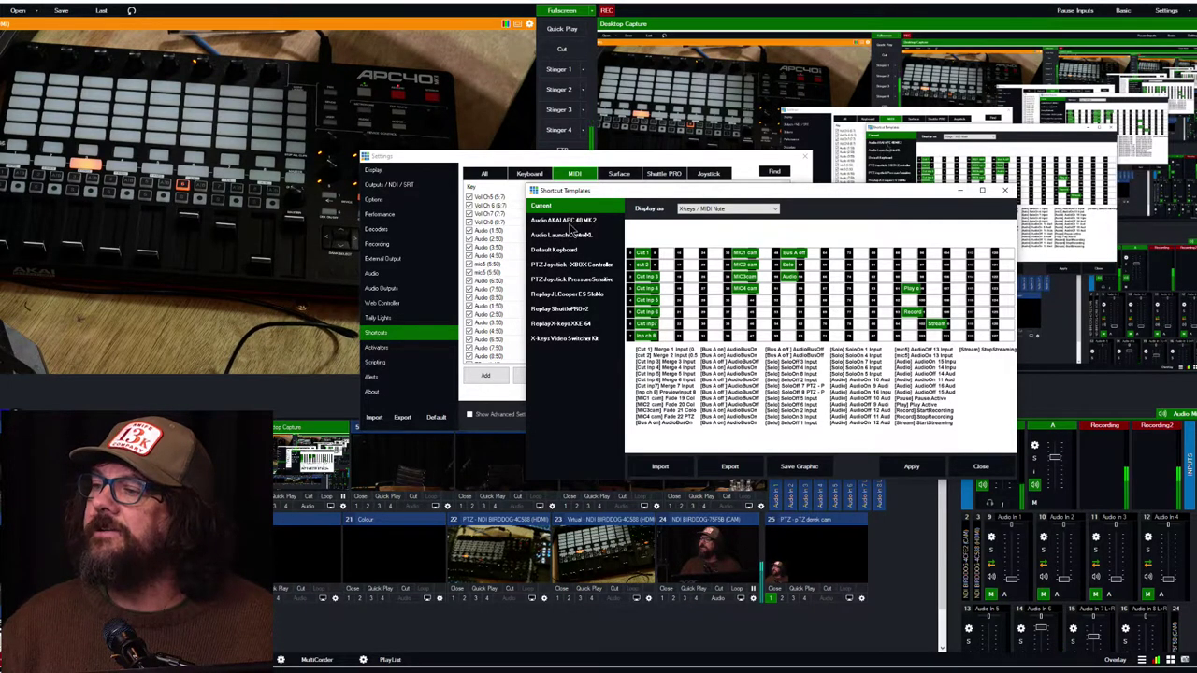
Select the Audio AKAI APC 40 MK2 template to display its APC40 MKII layout
{"action": "left_click", "coordinate": [570, 221]}
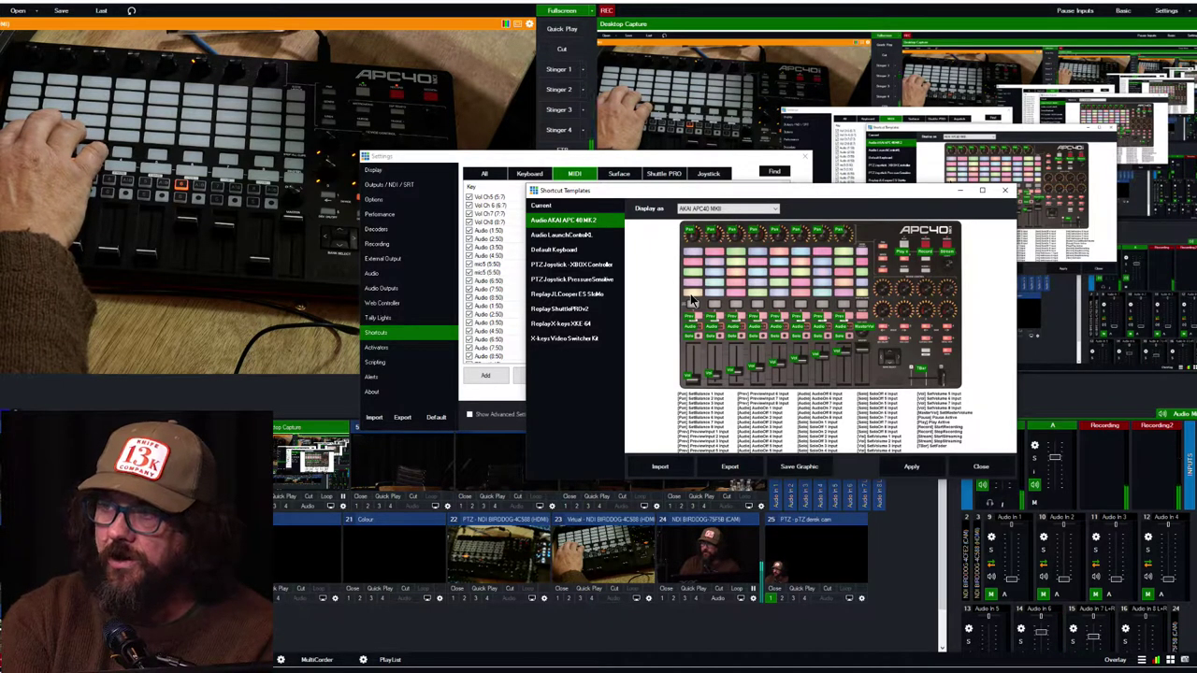
Close the Shortcut Templates window and the Settings dialog
{"action": "left_click", "coordinate": [1004, 190]}
{"action": "key", "text": "Escape"}
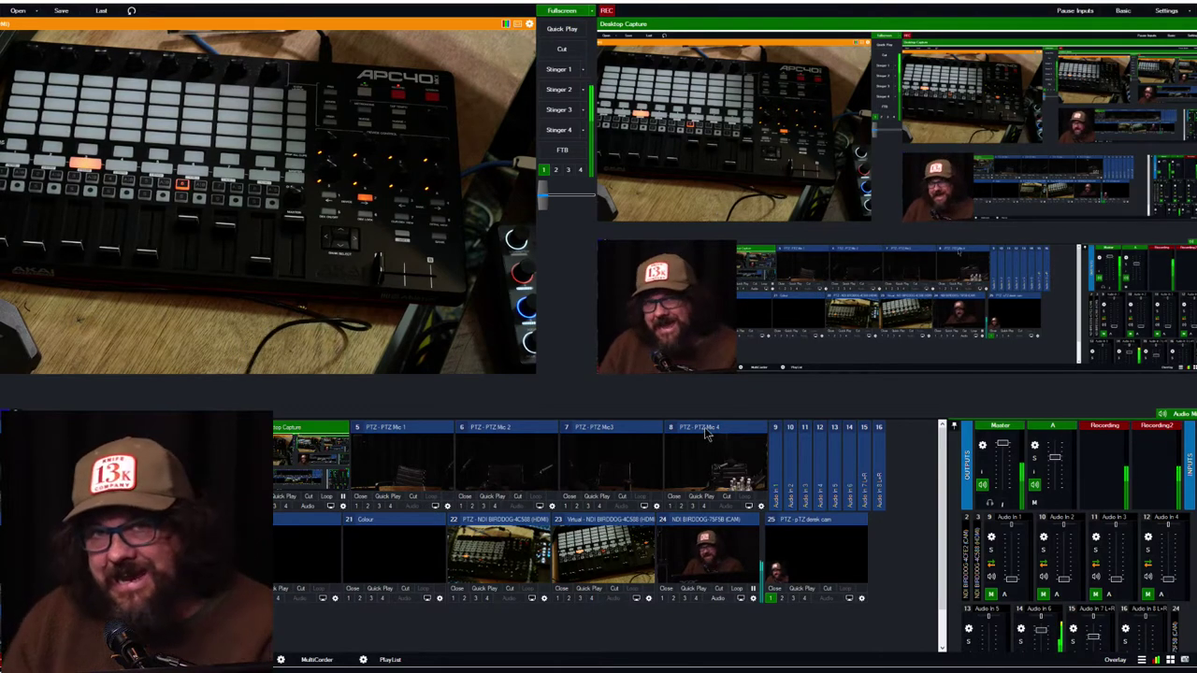
Open Settings, move it up-left, and scroll the Shortcuts MIDI list to PreviewInput, Merge, SoloOn
{"action": "left_click", "coordinate": [1162, 10]}
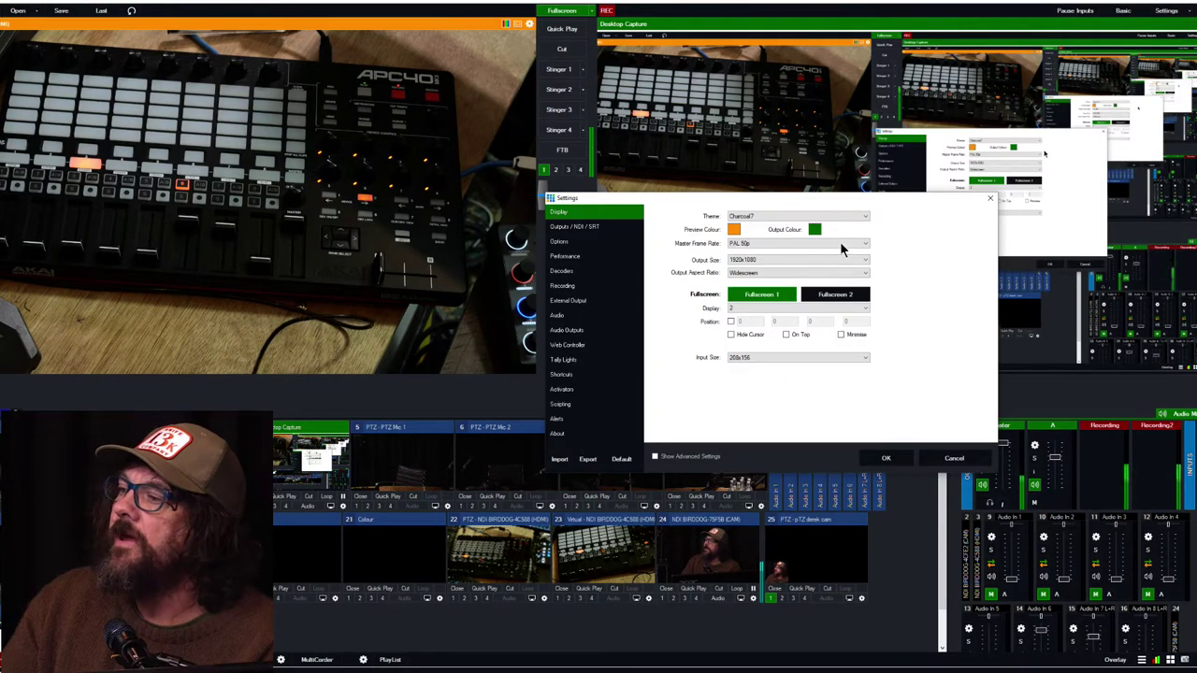
{"action": "left_click_drag", "start_coordinate": [786, 198], "coordinate": [675, 187]}
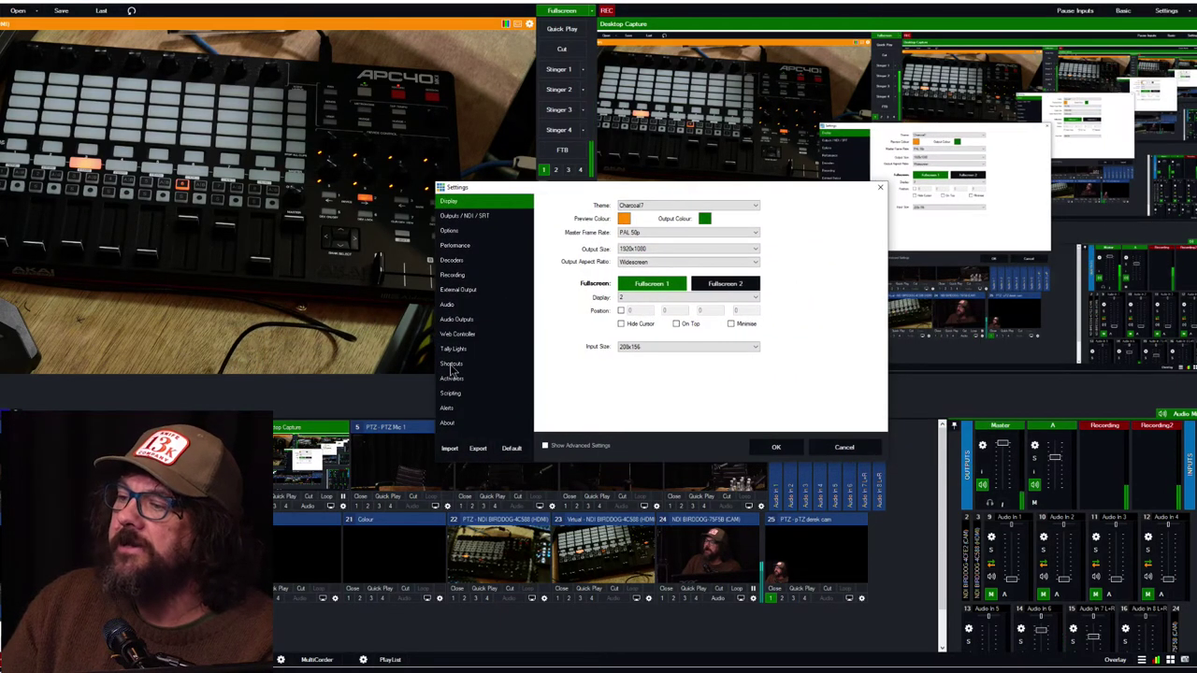
{"action": "left_click", "coordinate": [452, 365]}
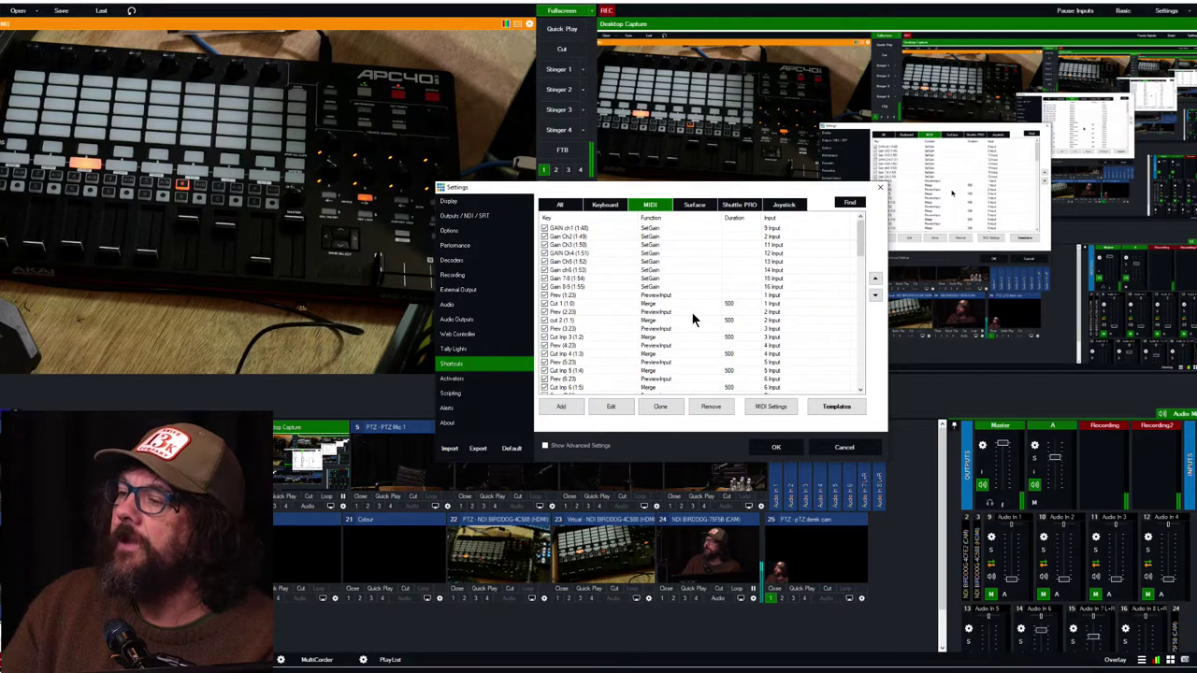
{"action": "scroll", "coordinate": [687, 315], "scroll_direction": "down", "scroll_amount": 7}
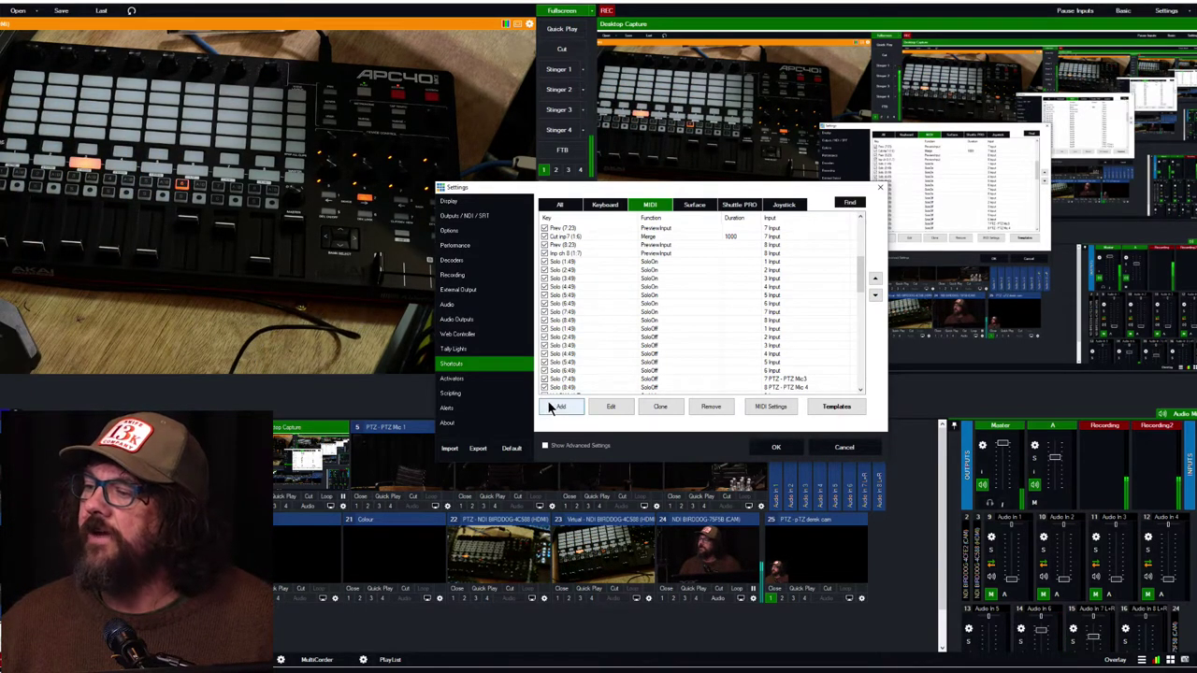
Use Find to detect APC40 note 52 on channel 1, then scroll the list and back
{"action": "left_click", "coordinate": [849, 203]}
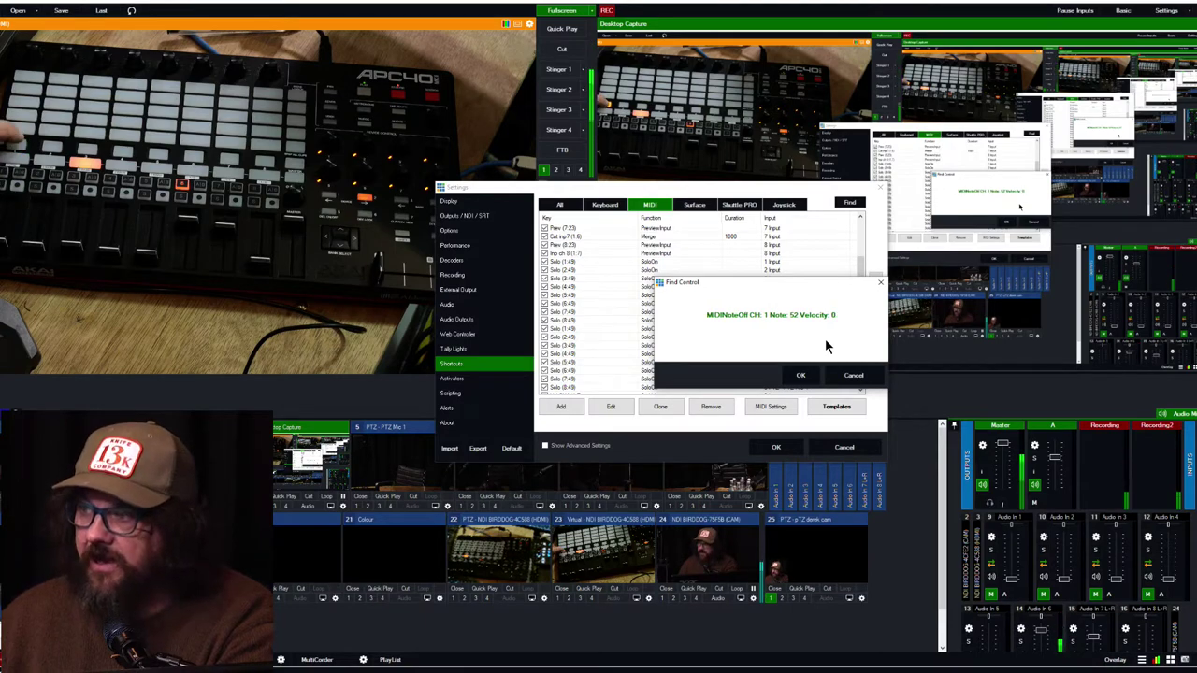
{"action": "left_click", "coordinate": [802, 375]}
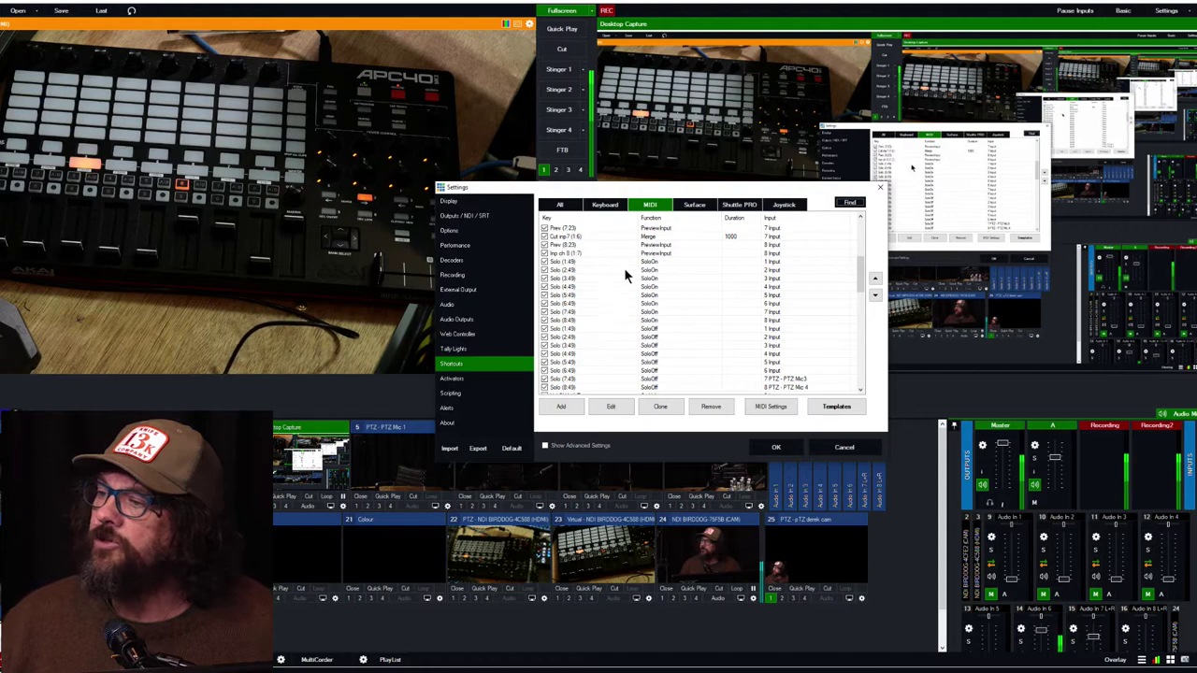
{"action": "scroll", "coordinate": [663, 303], "scroll_direction": "down", "scroll_amount": 10}
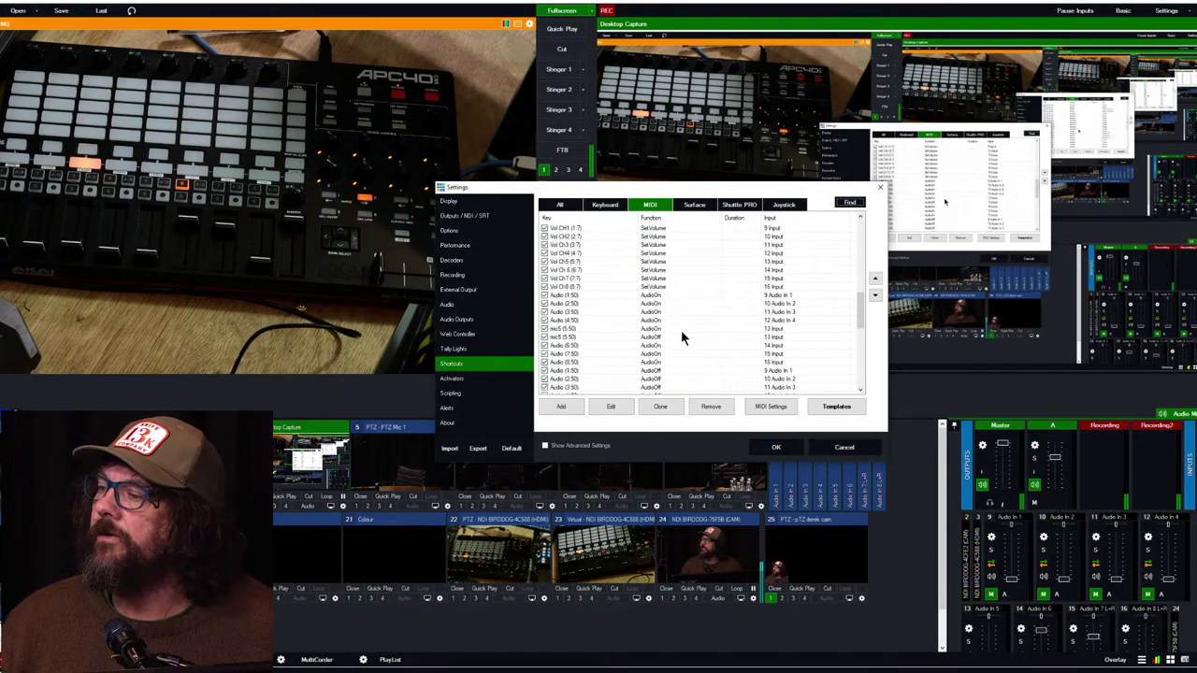
{"action": "scroll", "coordinate": [696, 364], "scroll_direction": "down", "scroll_amount": 5}
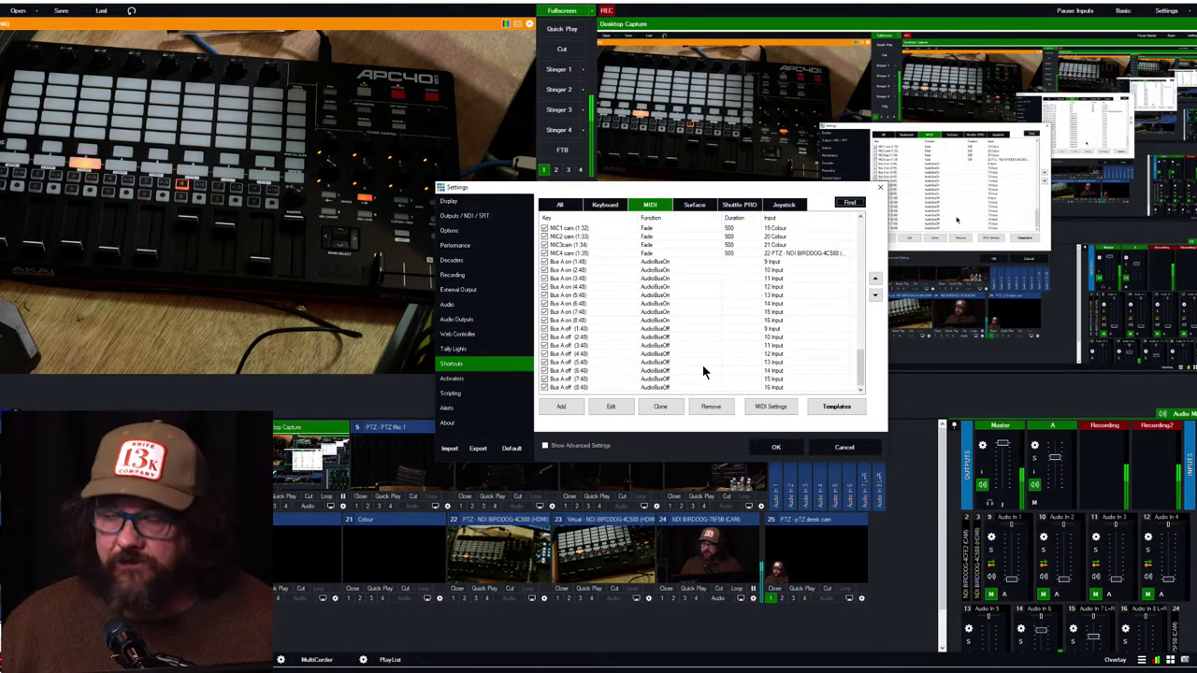
{"action": "scroll", "coordinate": [697, 356], "scroll_direction": "up", "scroll_amount": 15}
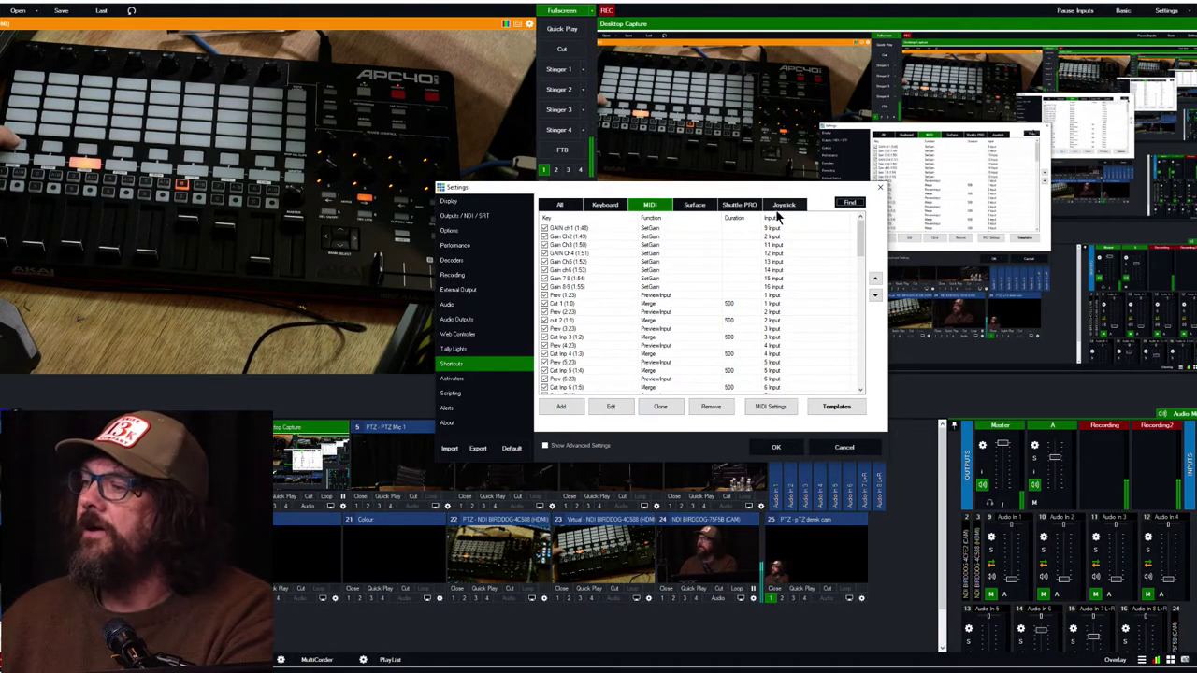
Add a shortcut bound to MIDINoteOn channel 1, note 52, with a 500 ms duration
{"action": "left_click", "coordinate": [567, 407]}
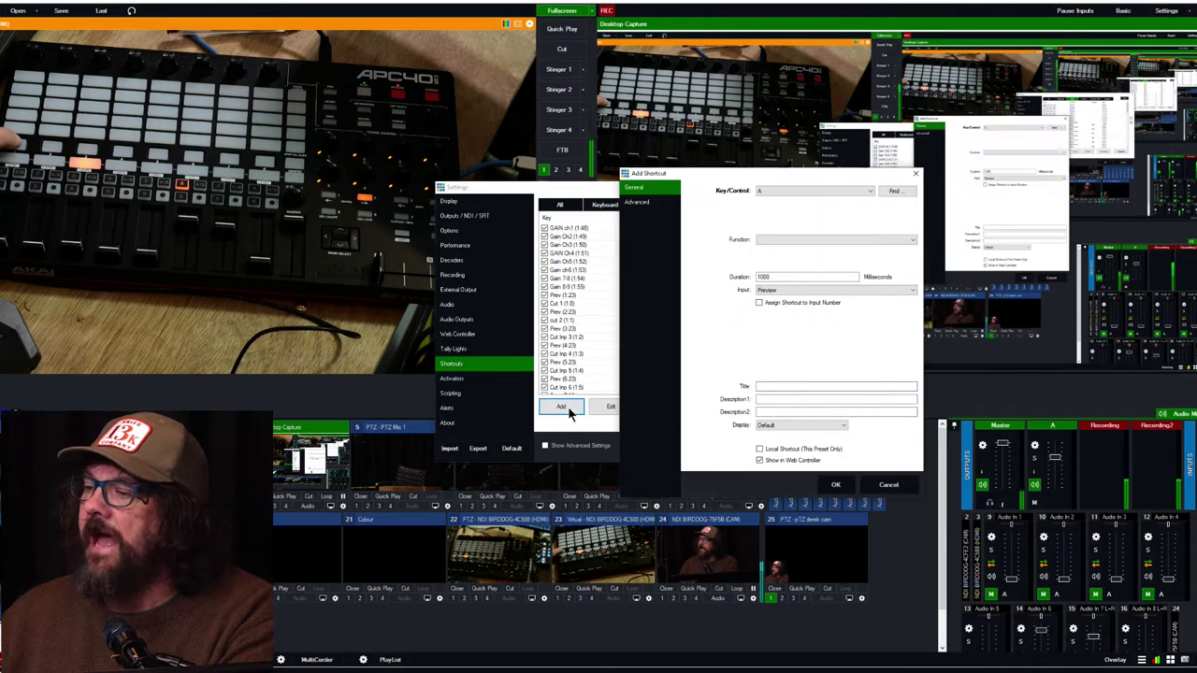
{"action": "left_click", "coordinate": [893, 190]}
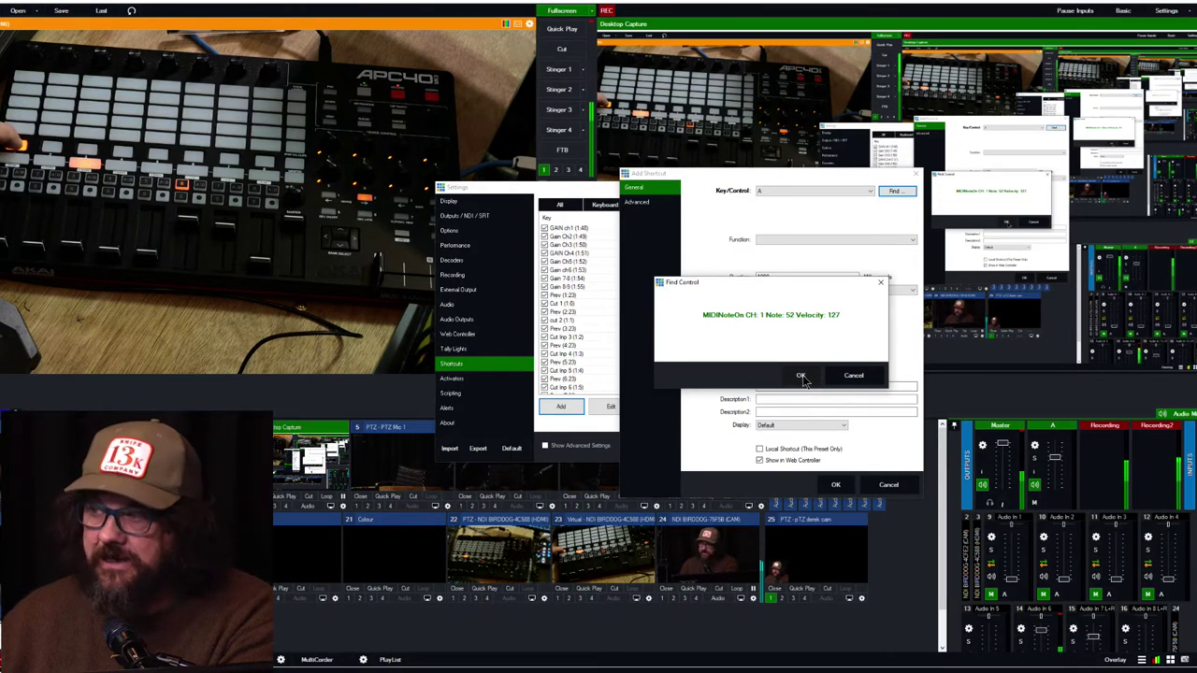
{"action": "left_click", "coordinate": [801, 375]}
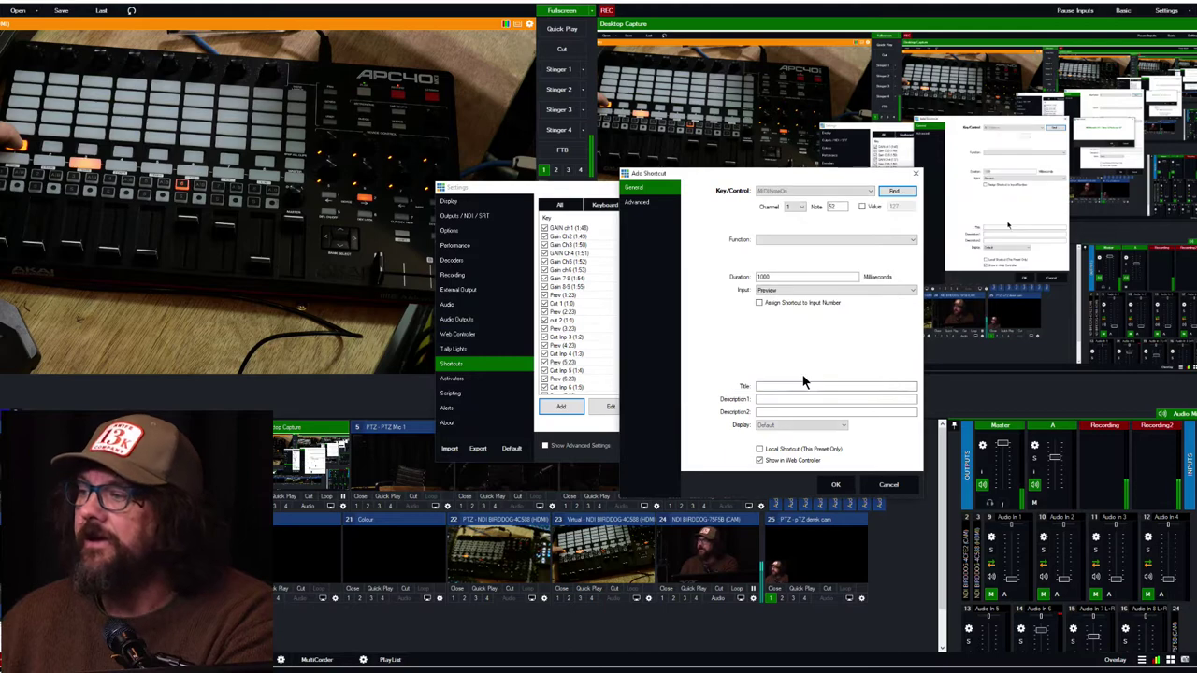
{"action": "double_click", "coordinate": [811, 277]}
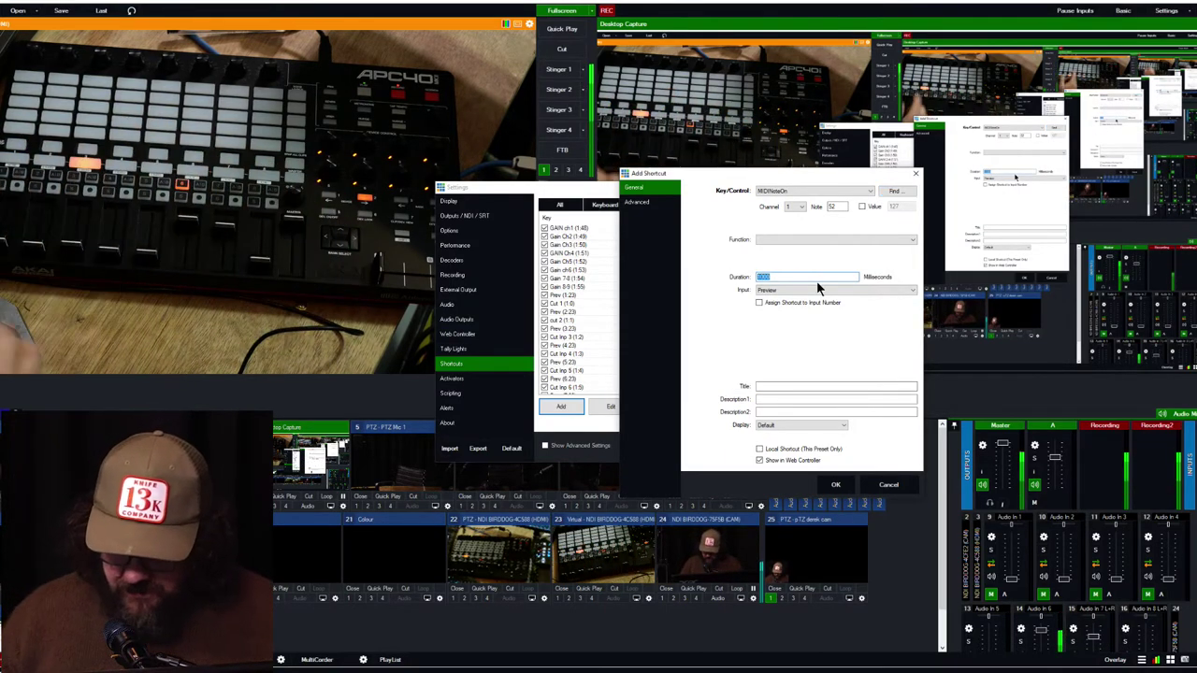
{"action": "type", "text": "500"}
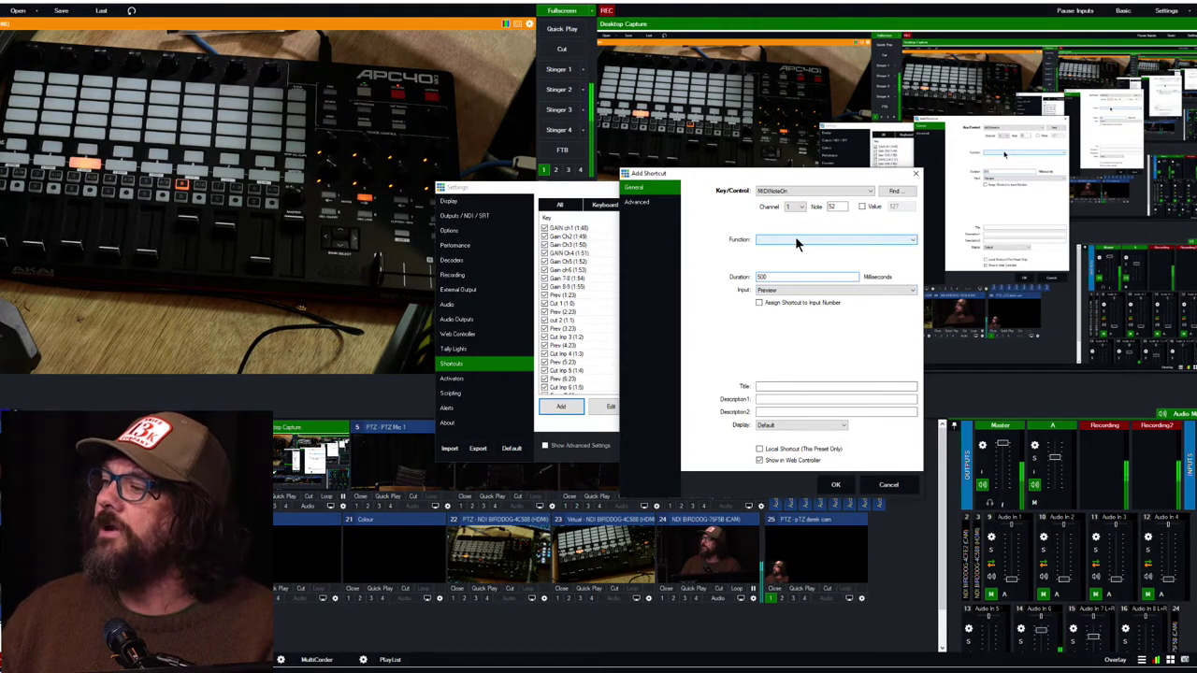
Set the shortcut function to Overlay > OverlayInput1, targeting input 25, the PTZ camera
{"action": "left_click", "coordinate": [796, 241]}
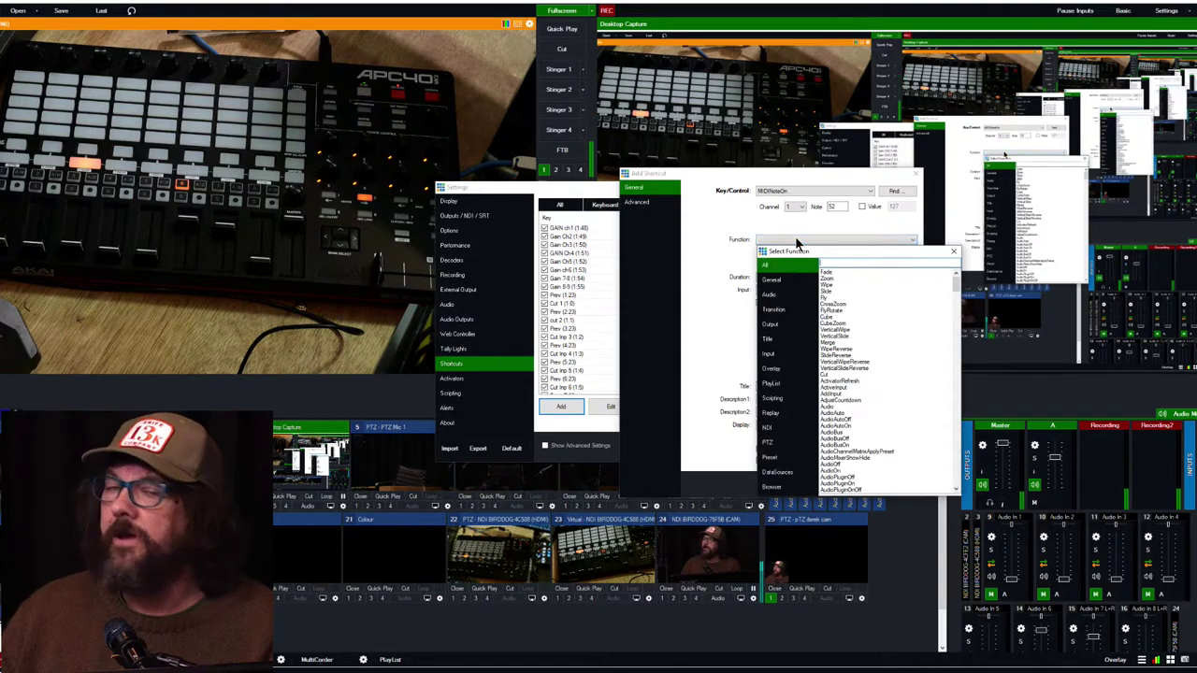
{"action": "left_click", "coordinate": [770, 369]}
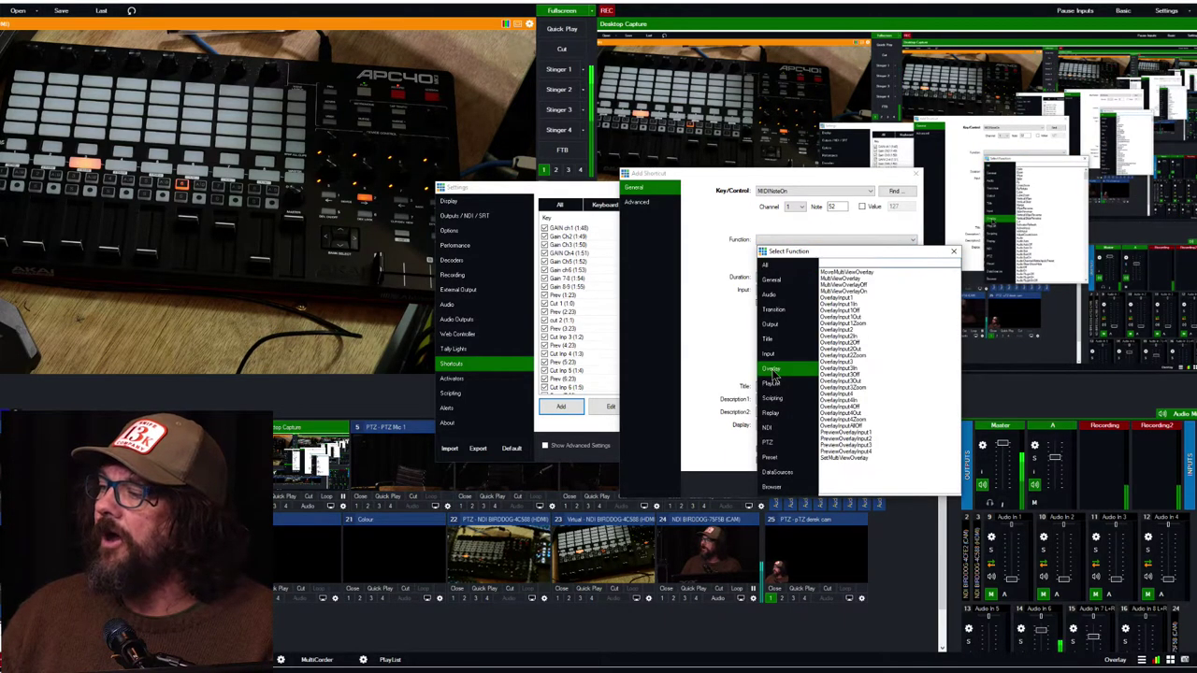
{"action": "left_click", "coordinate": [847, 300]}
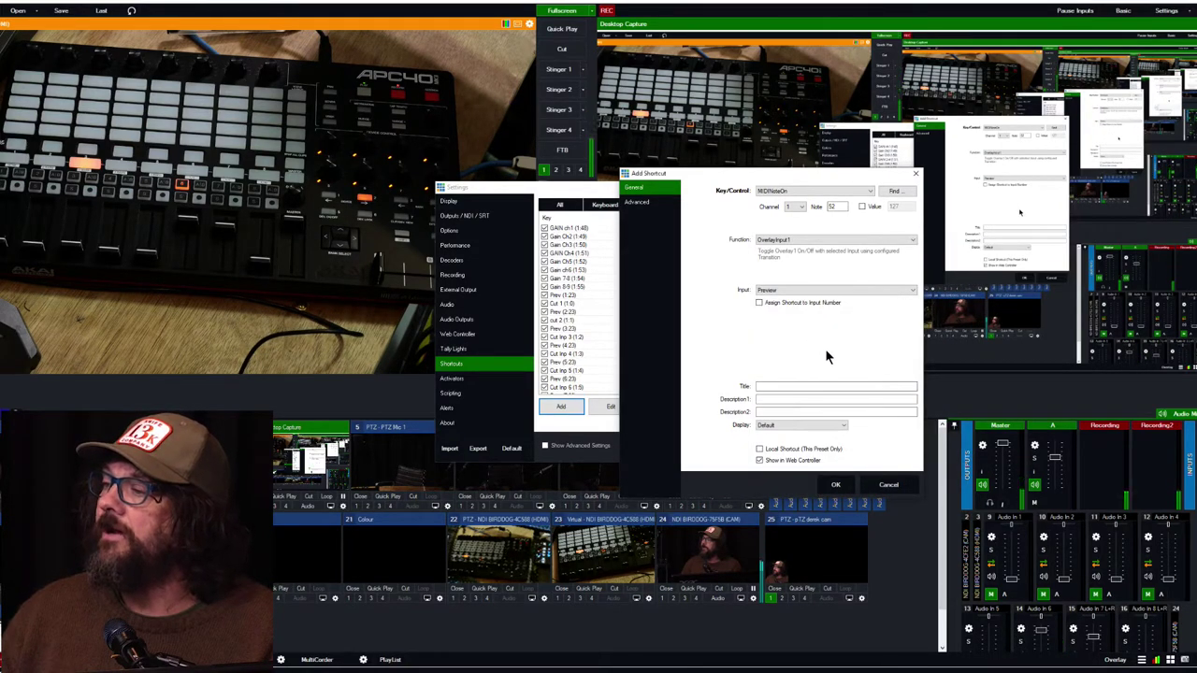
{"action": "left_click", "coordinate": [781, 291]}
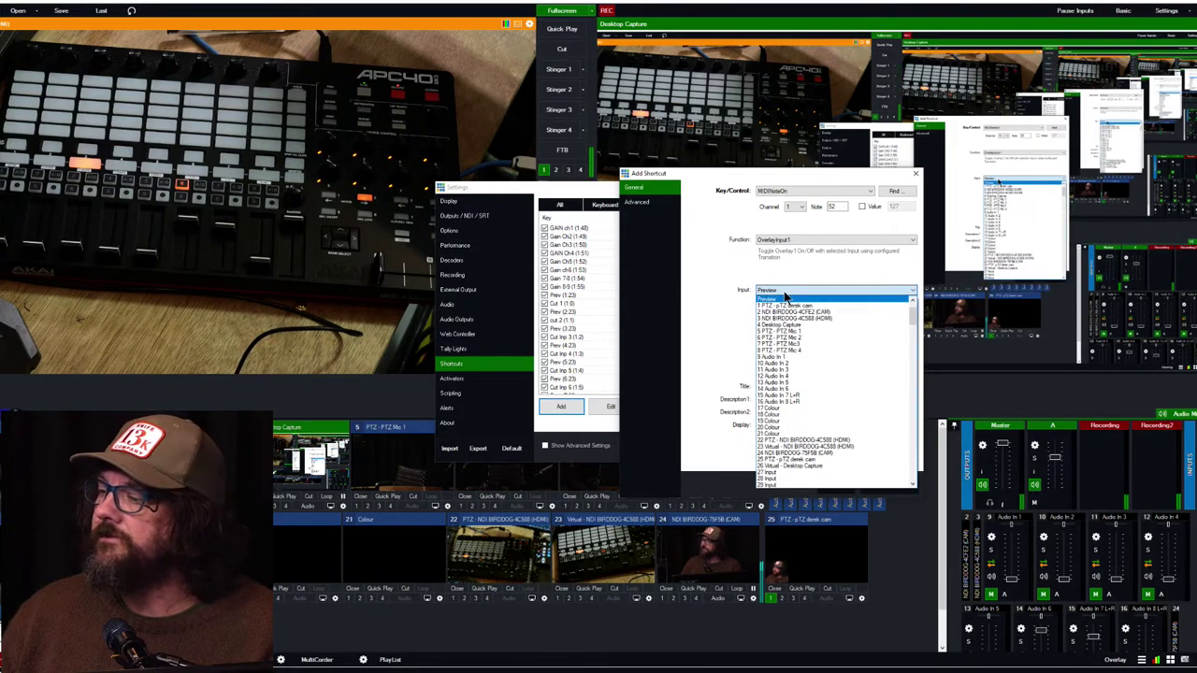
{"action": "left_click", "coordinate": [780, 462]}
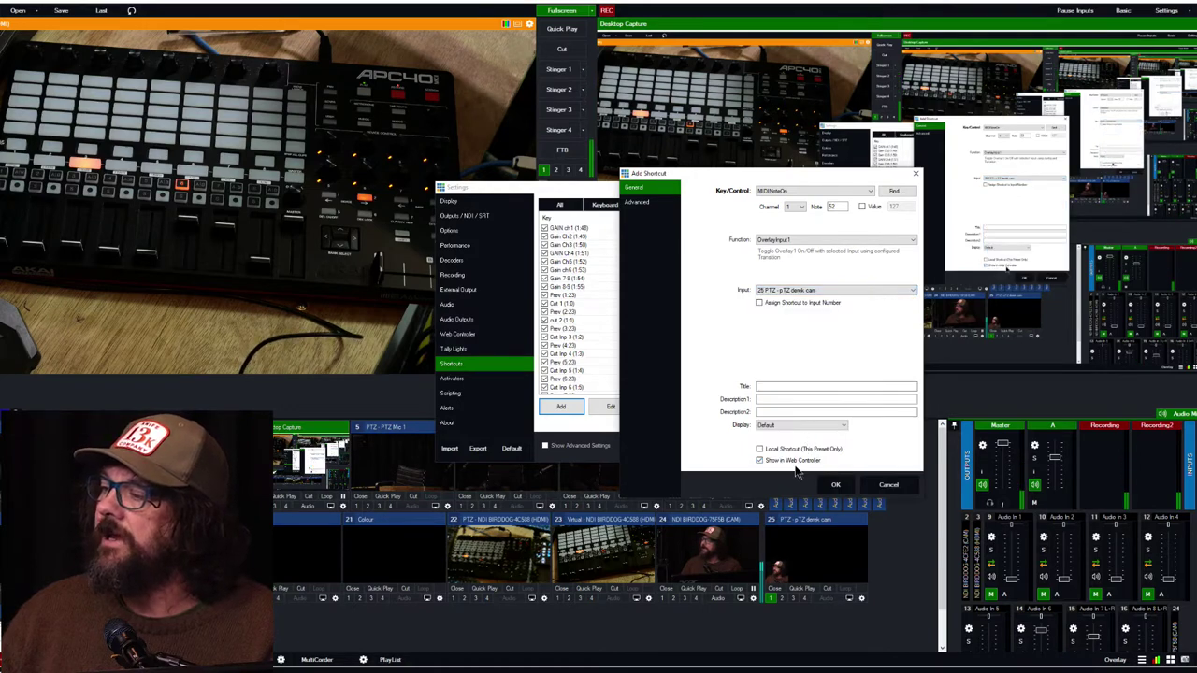
Title the shortcut 'mini head', leaving Assign Shortcut to Input Number unchecked after toggling it
{"action": "left_click", "coordinate": [771, 387]}
{"action": "type", "text": "ini"}
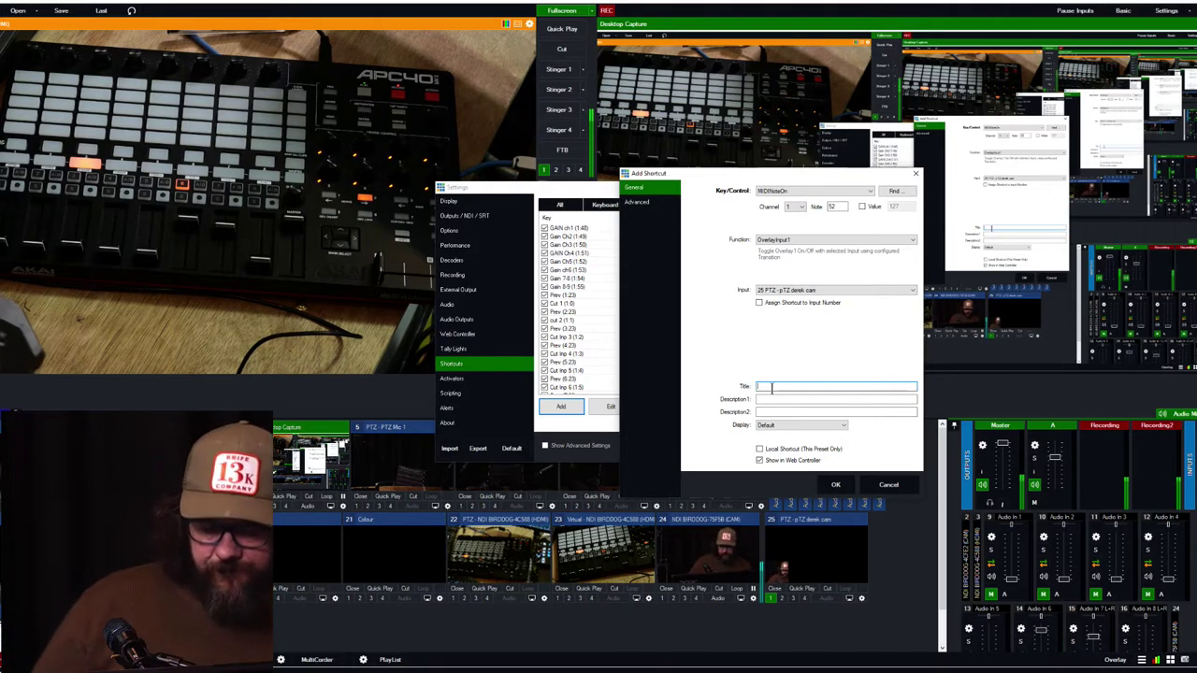
{"action": "type", "text": " head"}
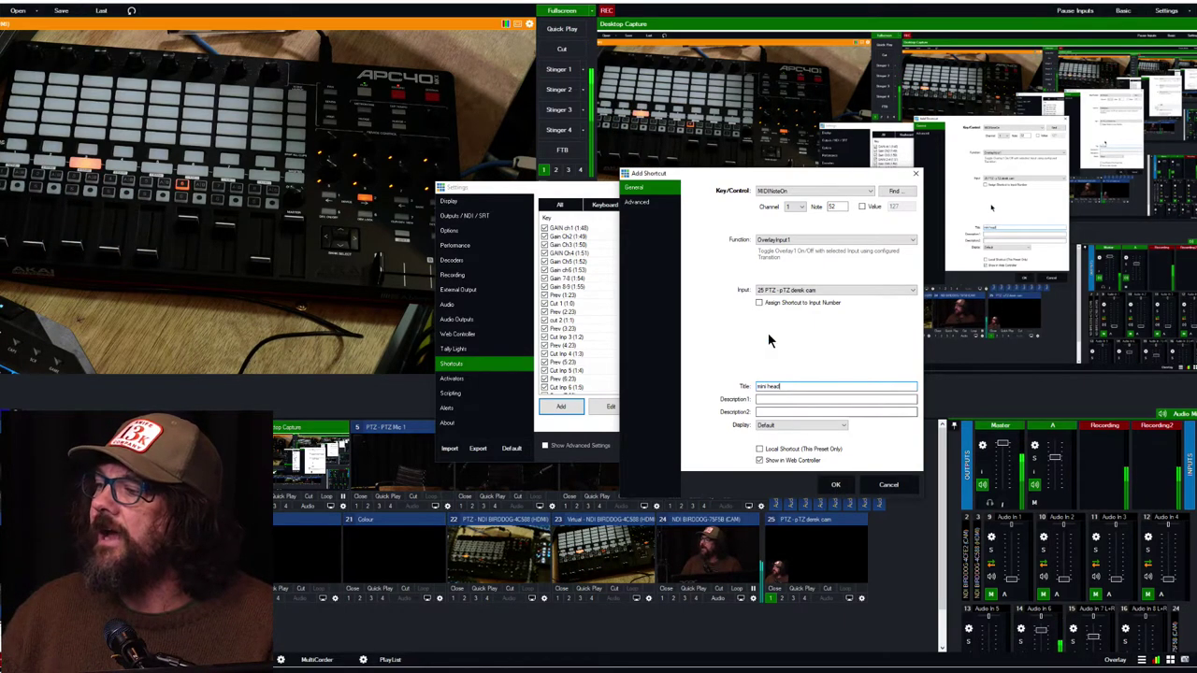
{"action": "left_click", "coordinate": [759, 303]}
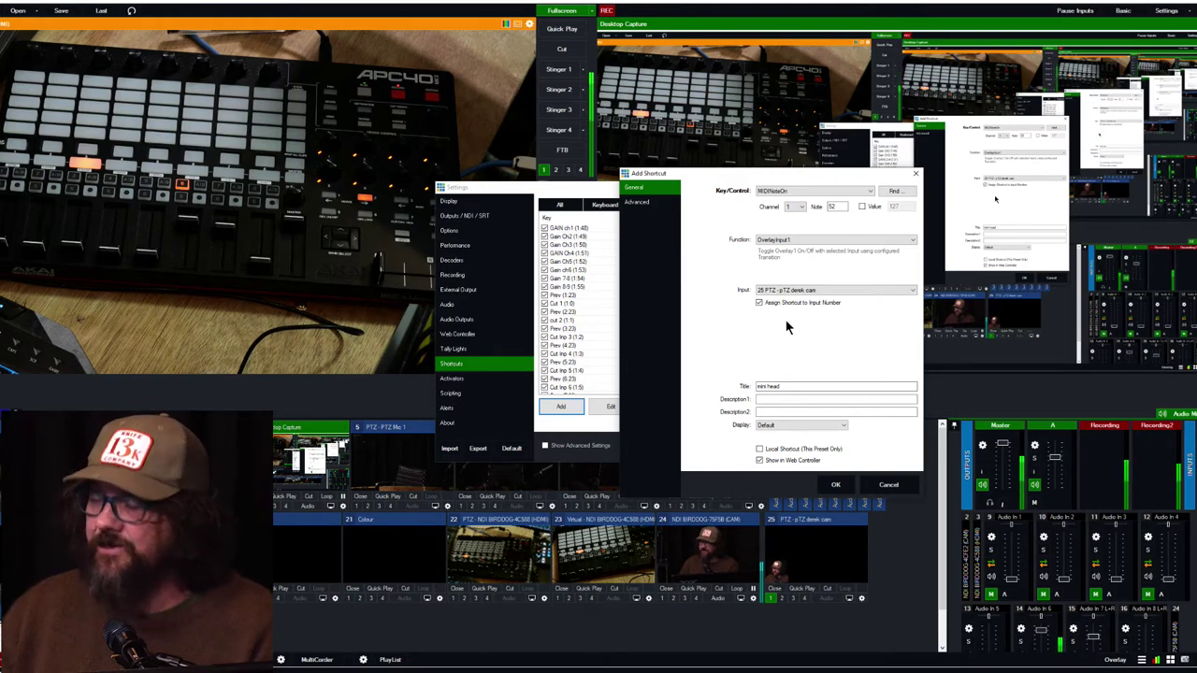
{"action": "left_click", "coordinate": [759, 302]}
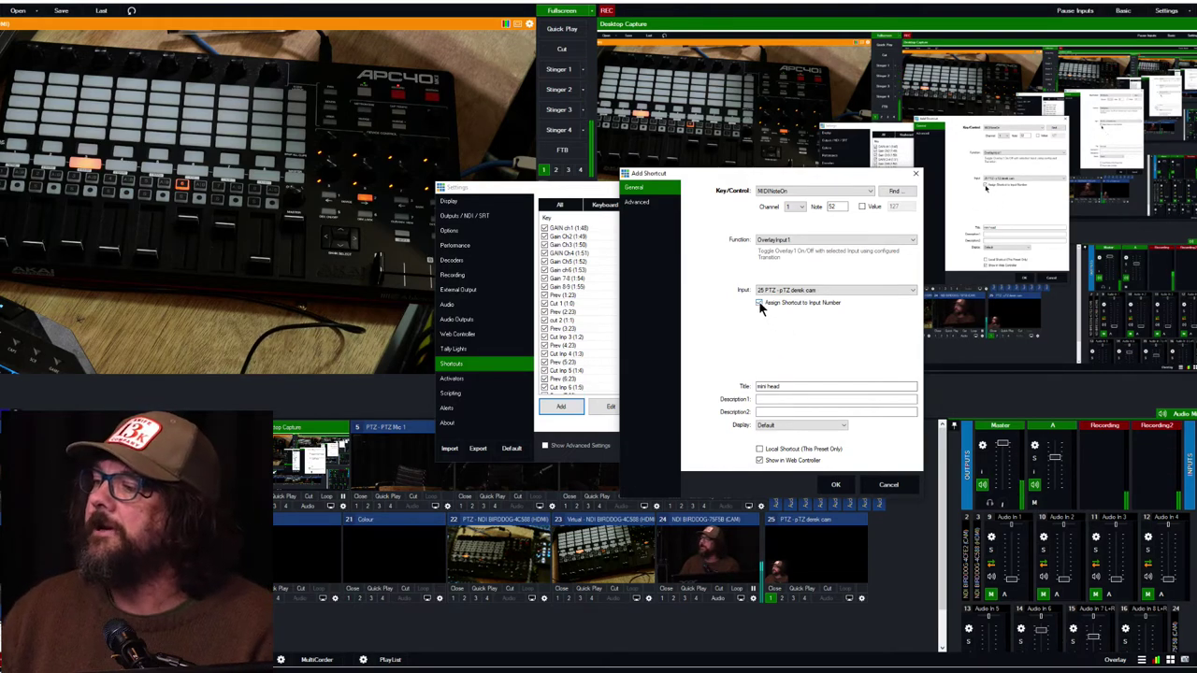
Confirm the mini head shortcut and close Settings, both with OK
{"action": "left_click", "coordinate": [835, 484]}
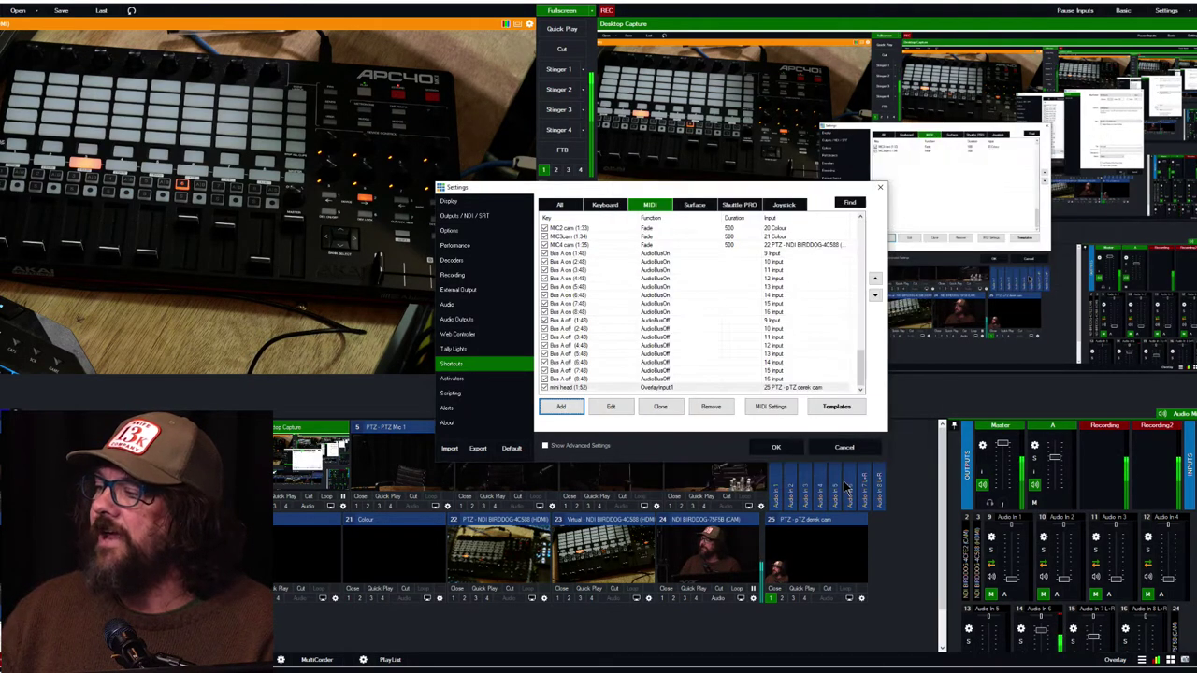
{"action": "left_click", "coordinate": [784, 451]}
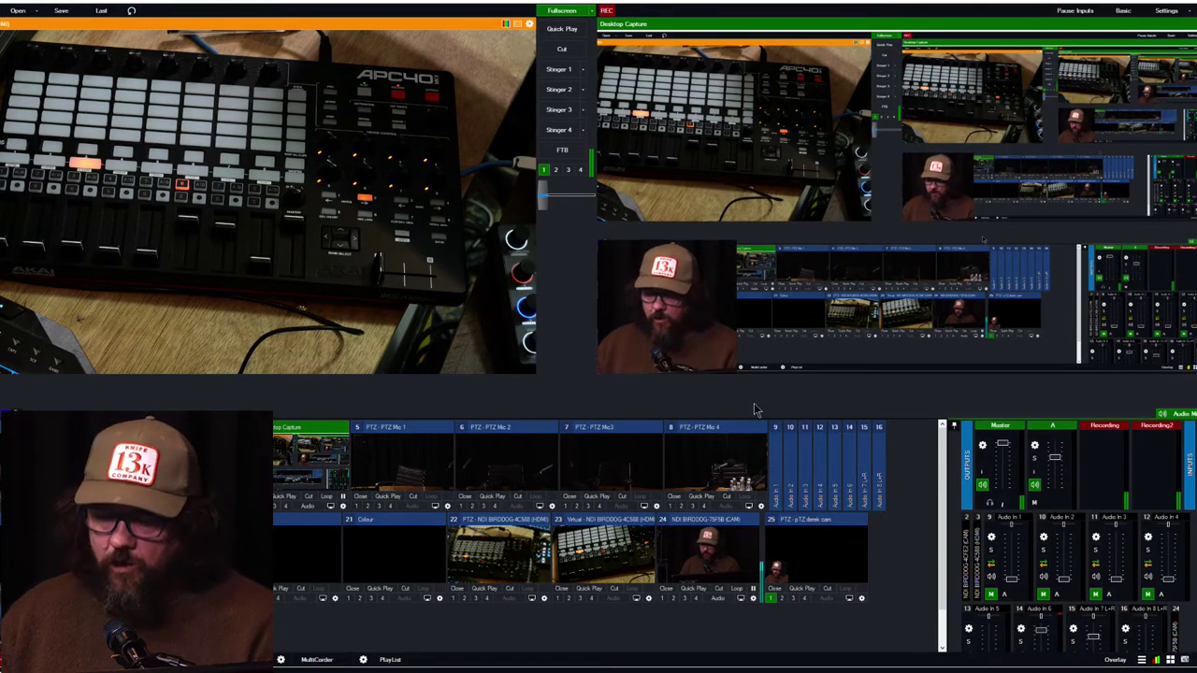